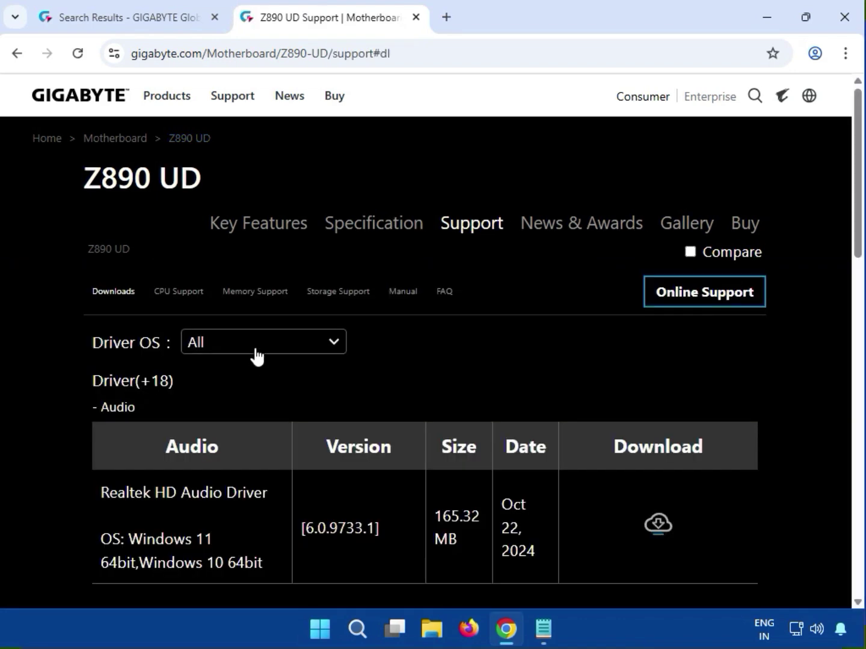
Filter the Z890 UD driver list to Windows 11 64bit and dismiss the firewall notification.
{"action": "left_click", "coordinate": [253, 353]}
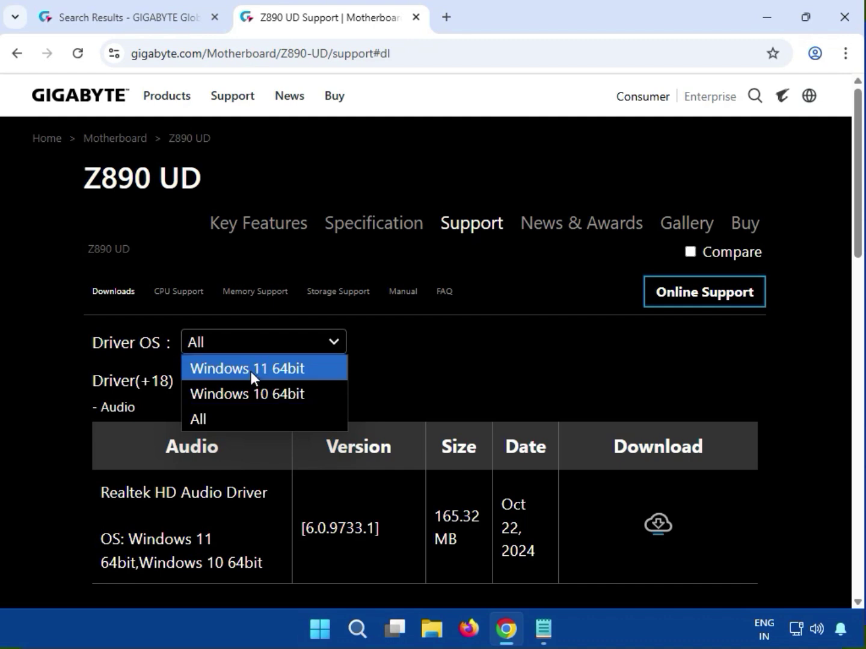
{"action": "left_click", "coordinate": [252, 372]}
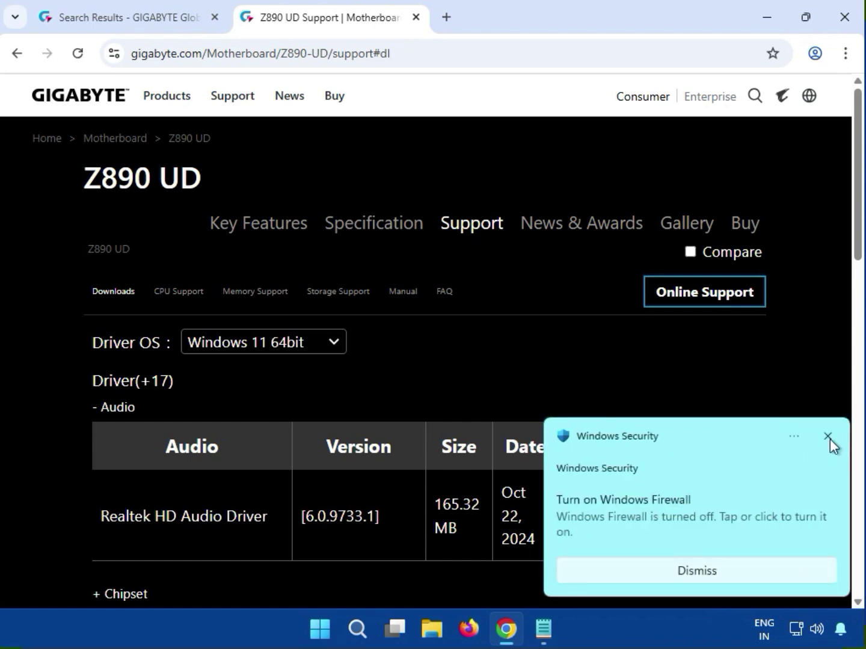
{"action": "left_click", "coordinate": [828, 437]}
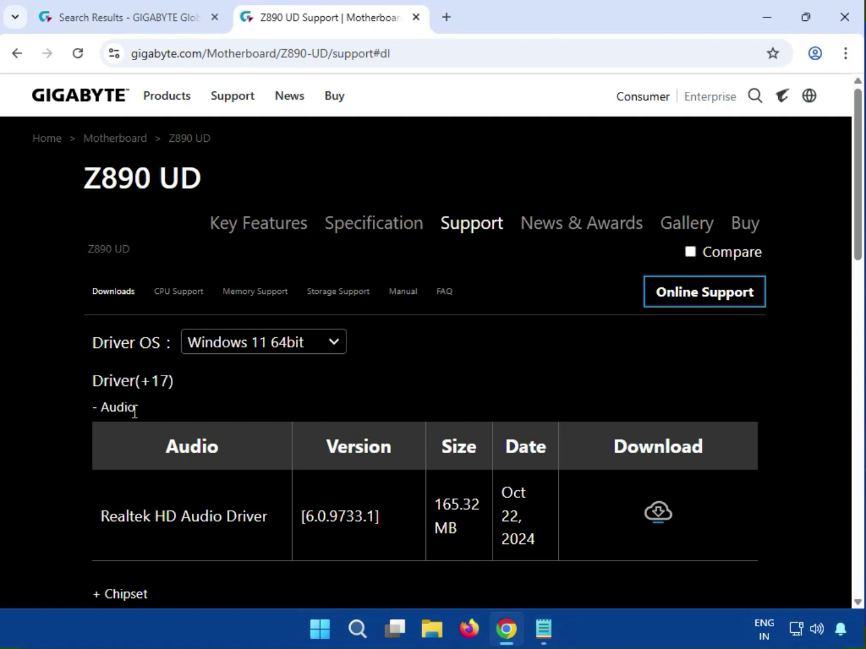
Download the Realtek HD Audio Driver and run its installer from the zip, allowing it to make changes to the device.
{"action": "left_click_drag", "start_coordinate": [136, 411], "coordinate": [101, 413]}
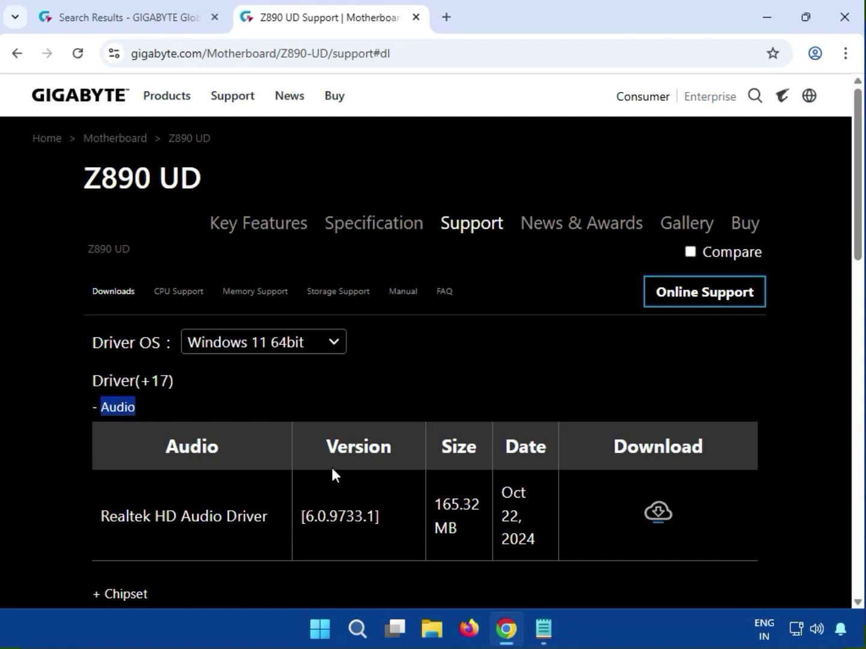
{"action": "left_click", "coordinate": [652, 517]}
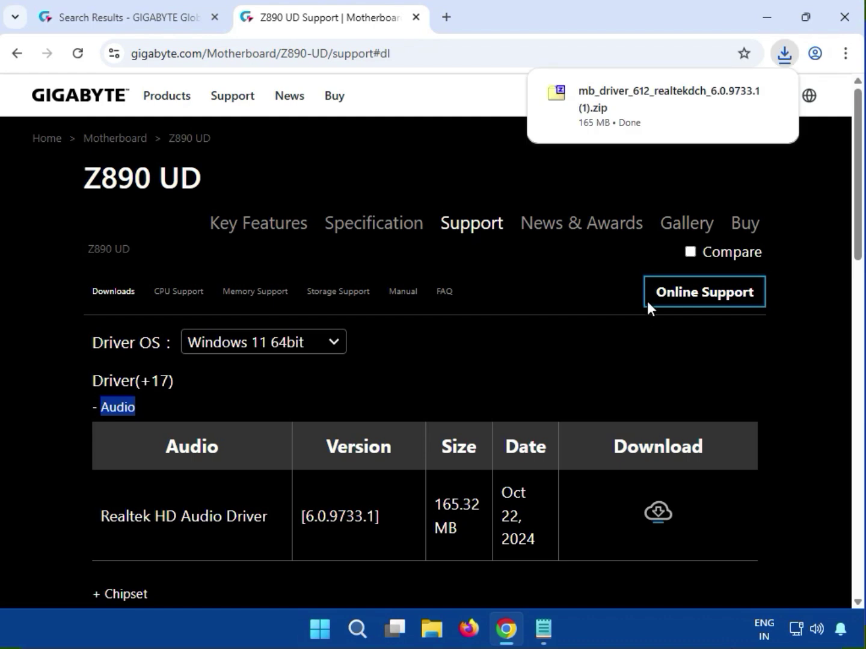
{"action": "left_click", "coordinate": [645, 108]}
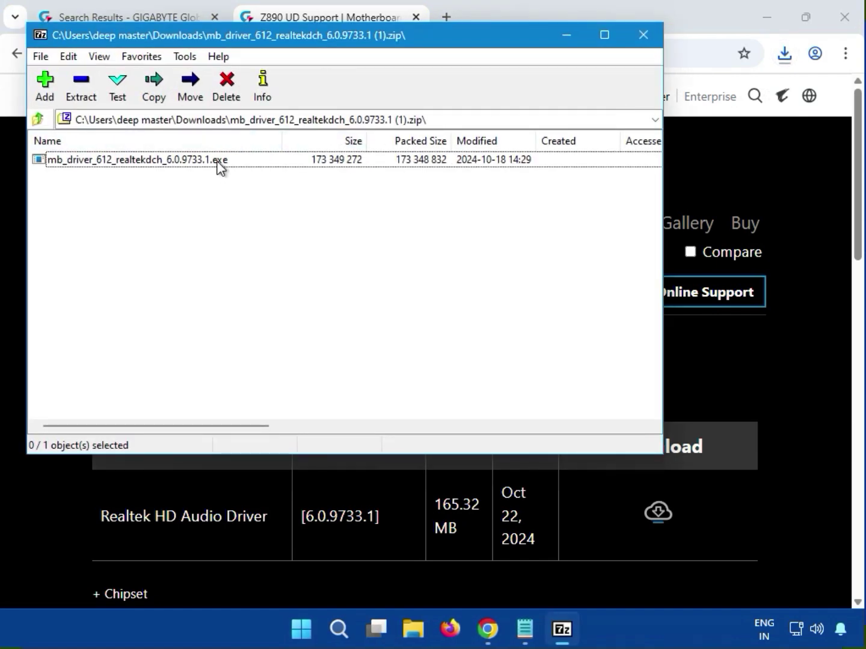
{"action": "double_click", "coordinate": [202, 160]}
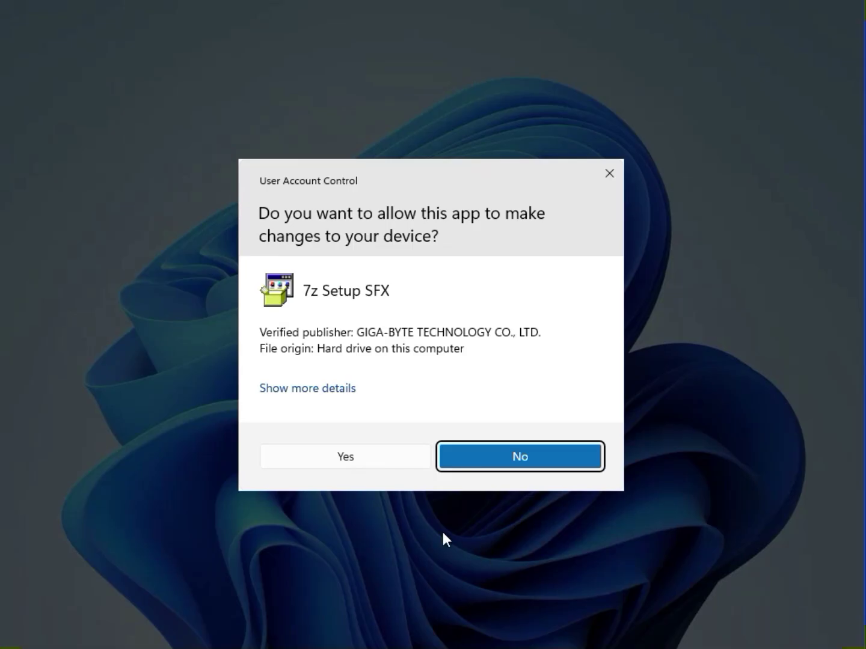
{"action": "left_click", "coordinate": [353, 463]}
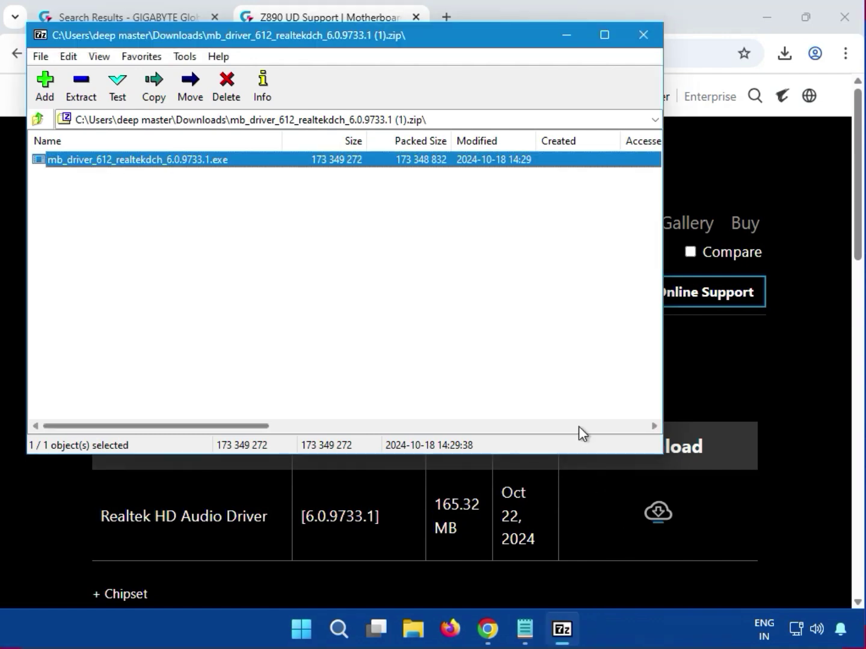
{"action": "left_click", "coordinate": [643, 36]}
Expand the Chipset category and download the Intel NPU (Neural Processing Unit) Driver.
{"action": "scroll", "coordinate": [609, 588], "scroll_direction": "down", "scroll_amount": 5}
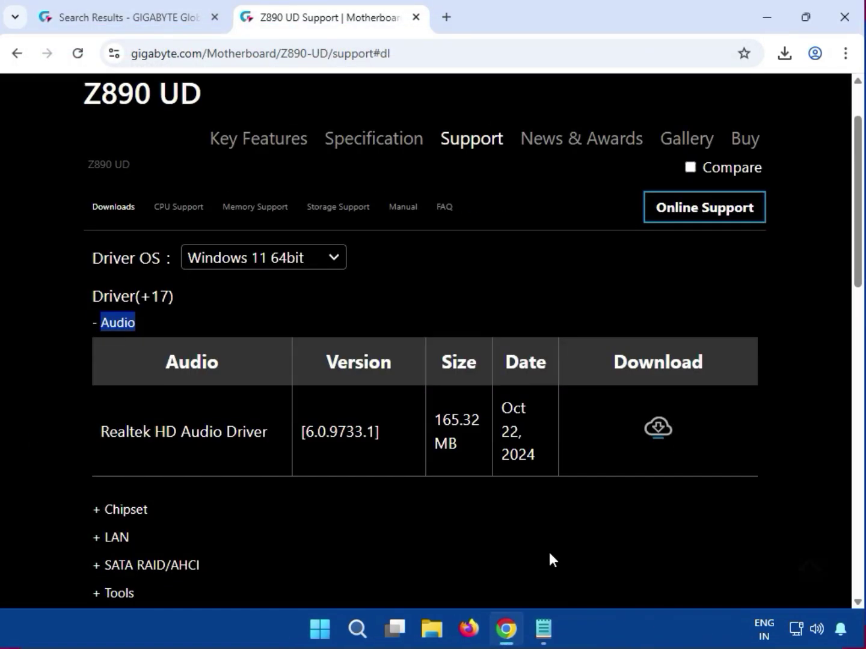
{"action": "left_click_drag", "start_coordinate": [155, 325], "coordinate": [106, 322]}
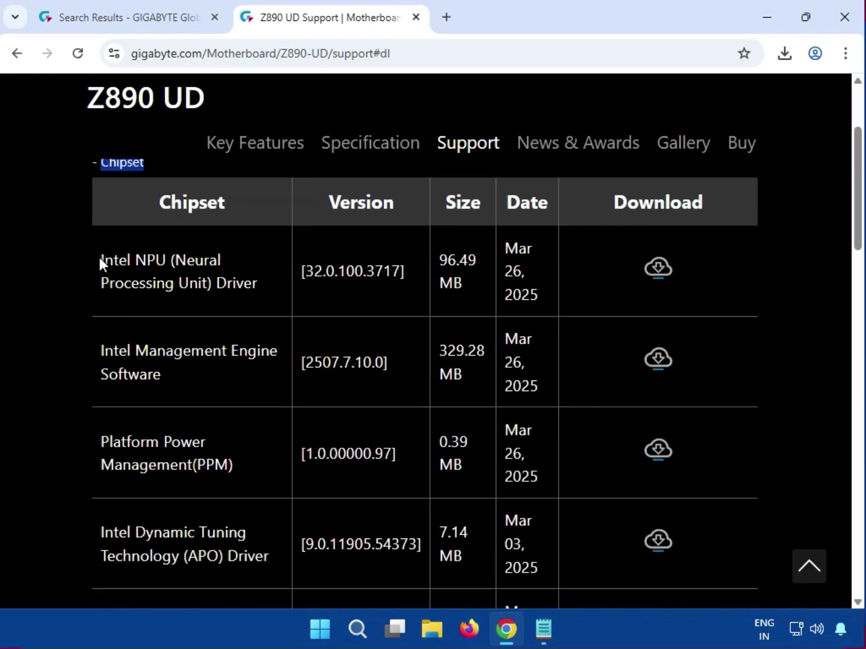
{"action": "left_click_drag", "start_coordinate": [100, 258], "coordinate": [266, 288]}
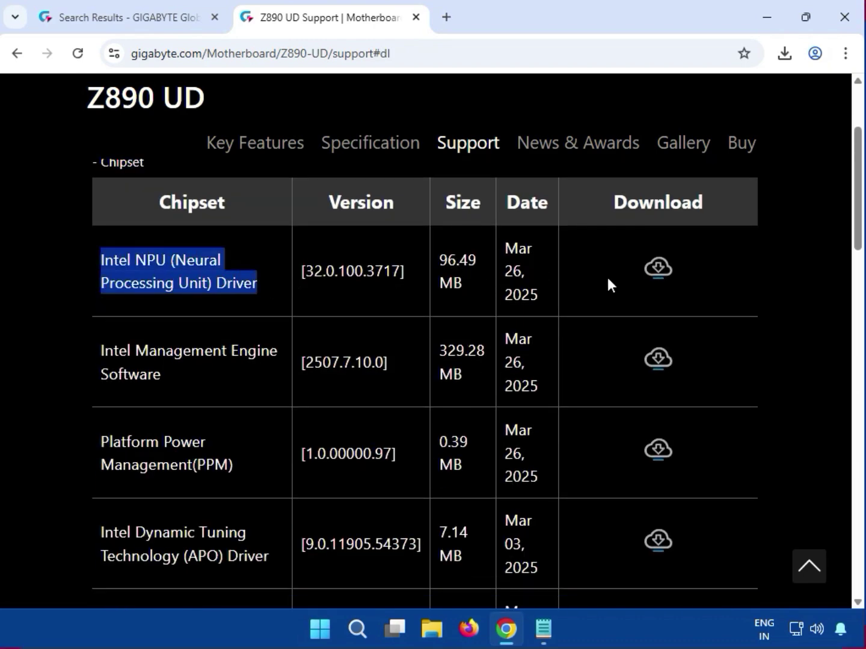
{"action": "left_click", "coordinate": [661, 272]}
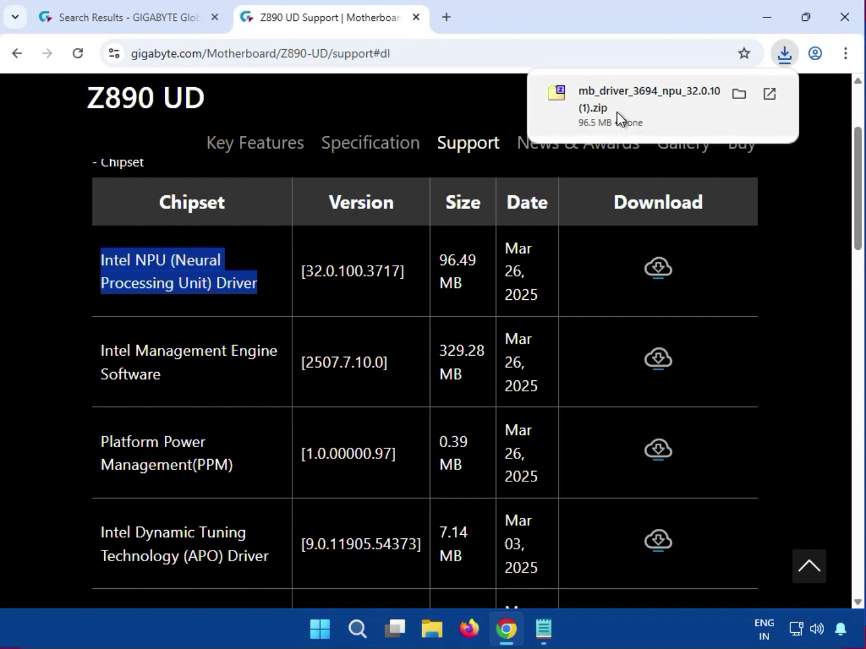
Run mb_driver_3694_npu_32.0.100.3717.exe from the downloaded zip with permission to make changes, and close the archive.
{"action": "left_click", "coordinate": [619, 117]}
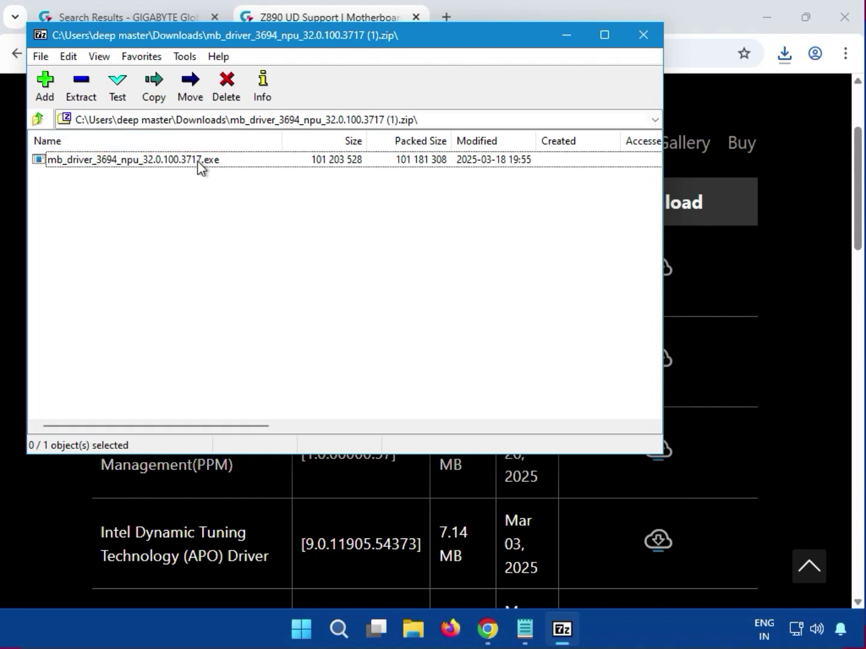
{"action": "double_click", "coordinate": [170, 161]}
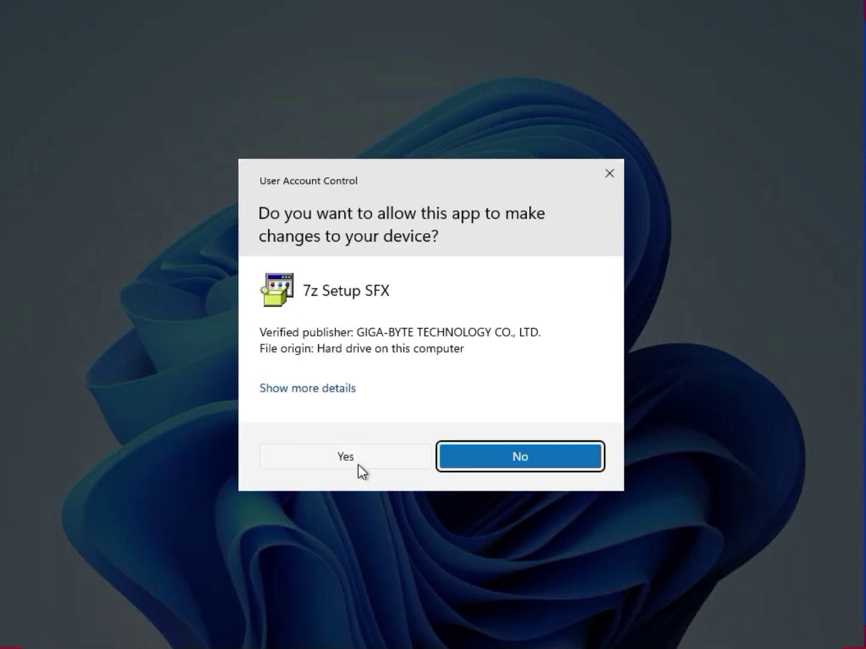
{"action": "left_click", "coordinate": [357, 460]}
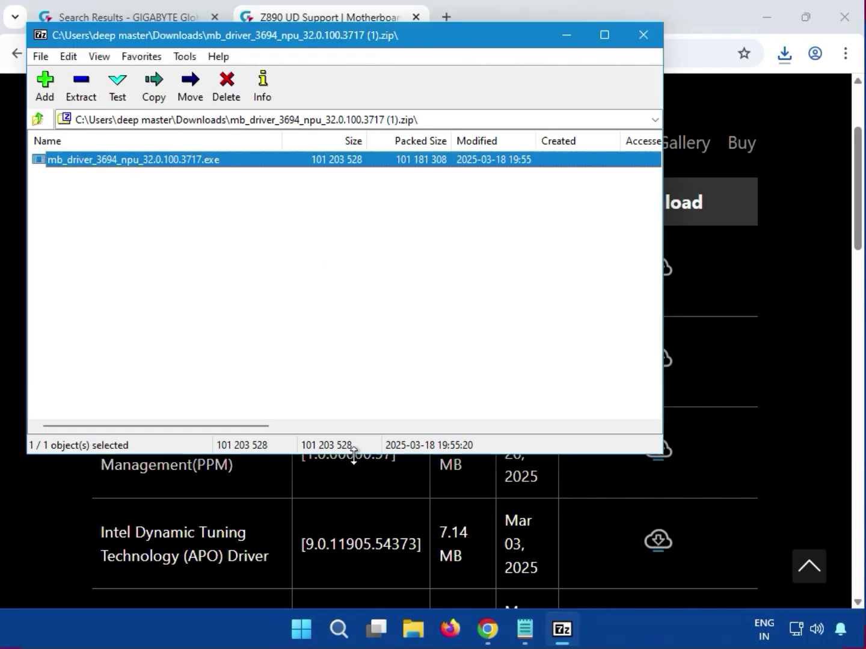
{"action": "left_click", "coordinate": [643, 35]}
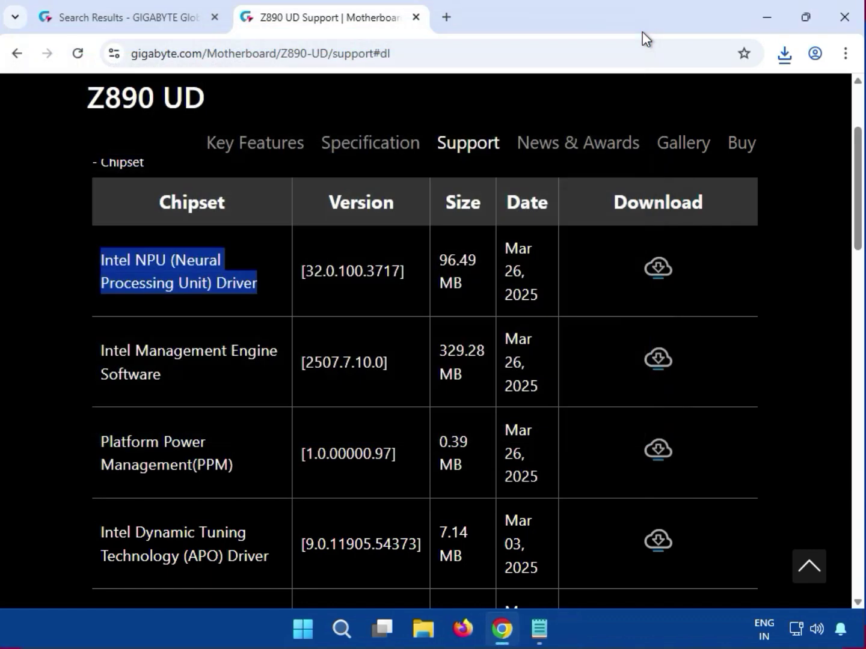
Expand the LAN category and download the Realtek LAN Driver.
{"action": "scroll", "coordinate": [544, 250], "scroll_direction": "down", "scroll_amount": 5}
{"action": "scroll", "coordinate": [544, 247], "scroll_direction": "down", "scroll_amount": 5}
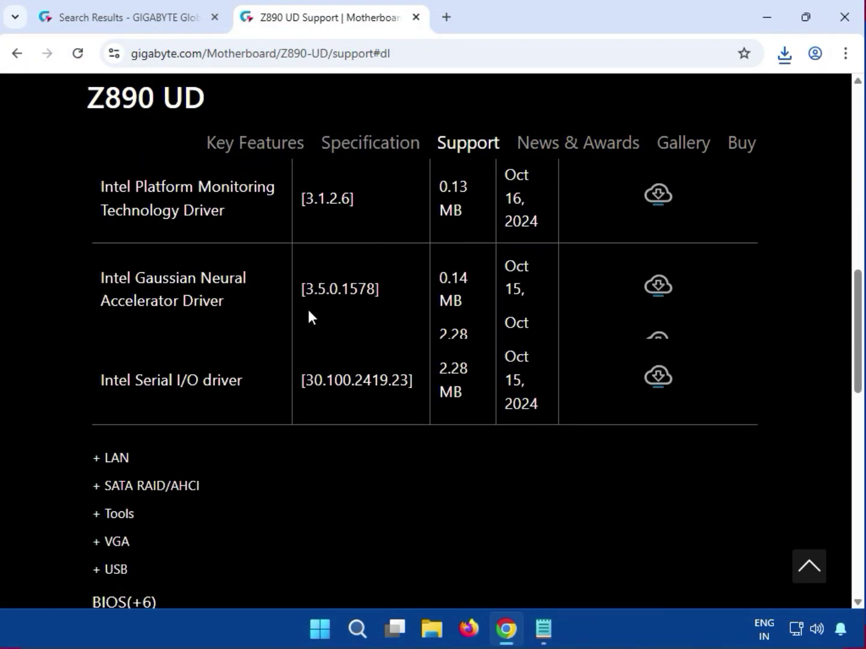
{"action": "left_click", "coordinate": [117, 402]}
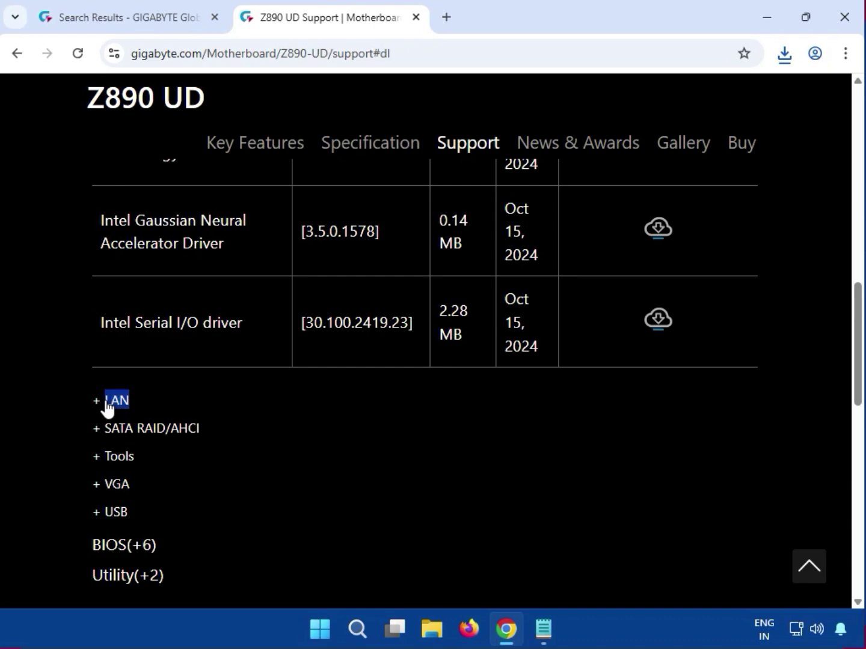
{"action": "scroll", "coordinate": [131, 383], "scroll_direction": "up", "scroll_amount": 4}
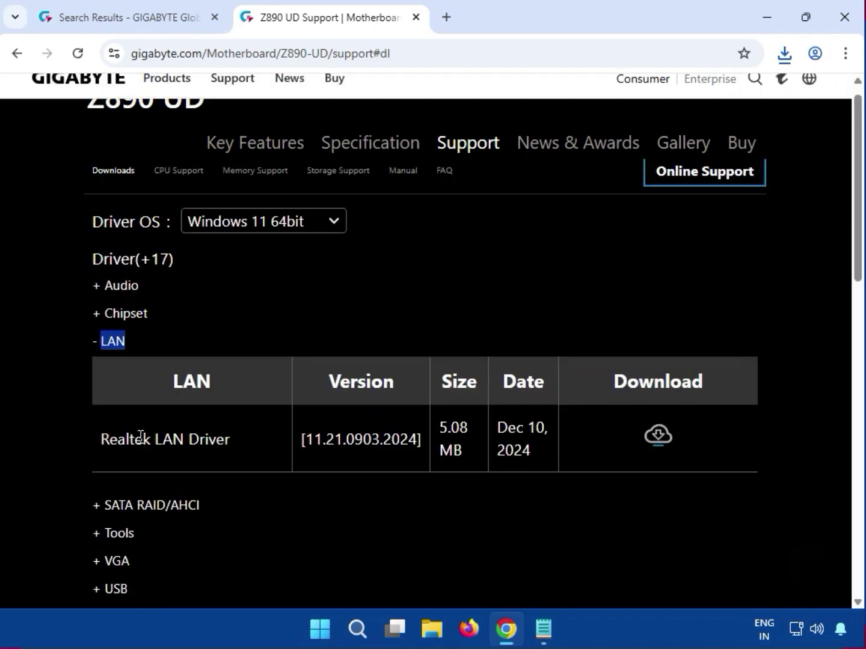
{"action": "left_click_drag", "start_coordinate": [101, 439], "coordinate": [240, 439]}
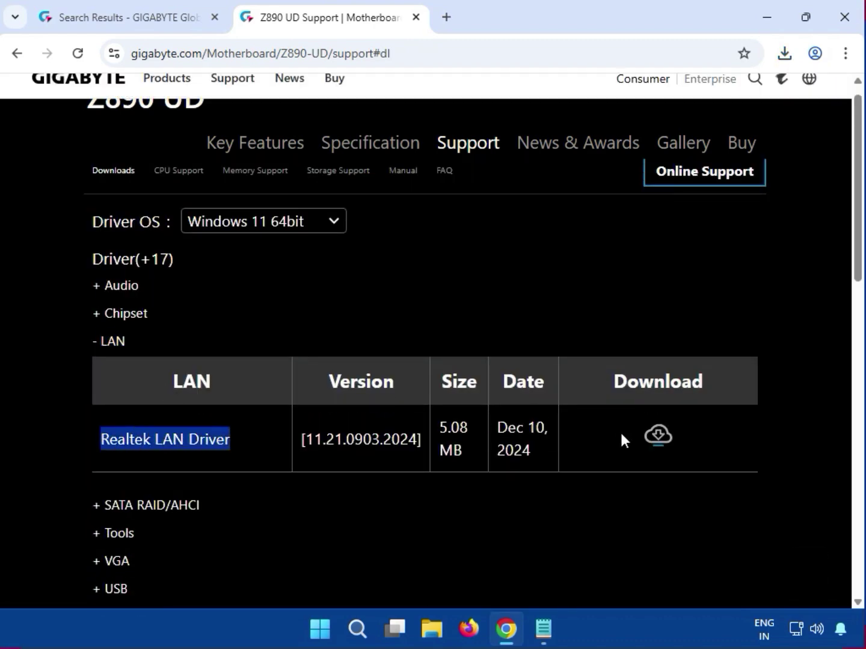
{"action": "left_click", "coordinate": [658, 445]}
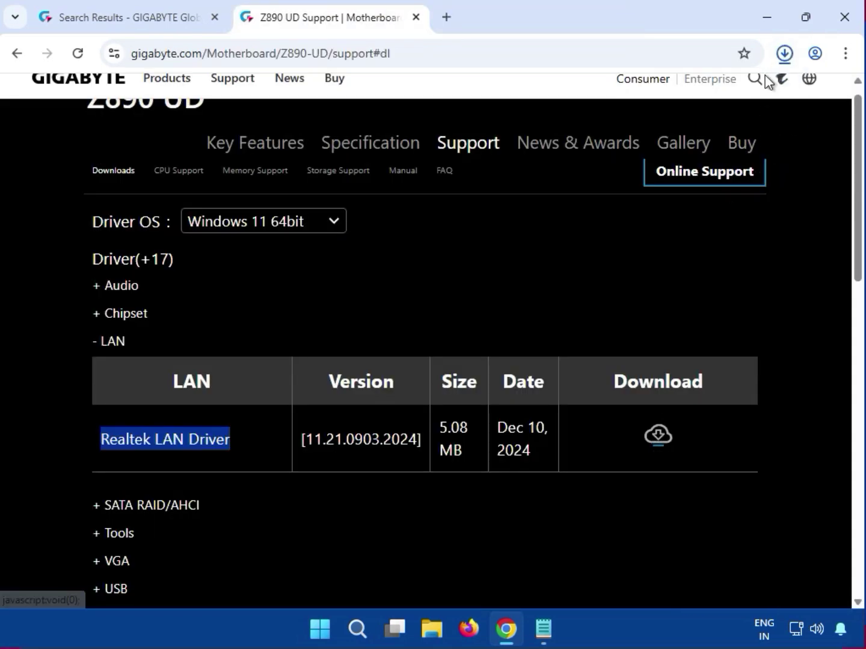
{"action": "left_click", "coordinate": [659, 443]}
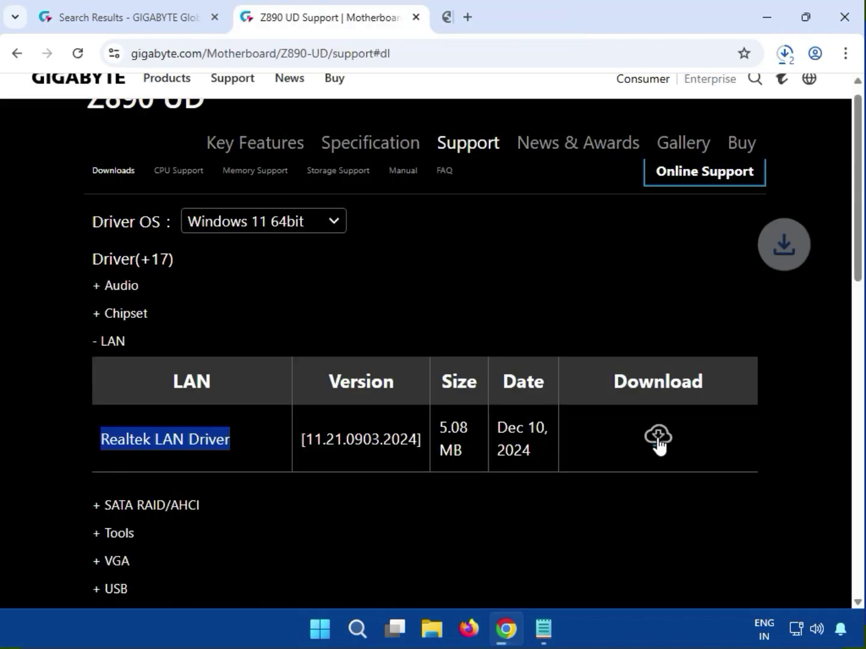
Run mb_driver_654_w11_11.21.0903.2024.exe from the downloaded zip with permission to make changes, and close the archive.
{"action": "left_click", "coordinate": [782, 60]}
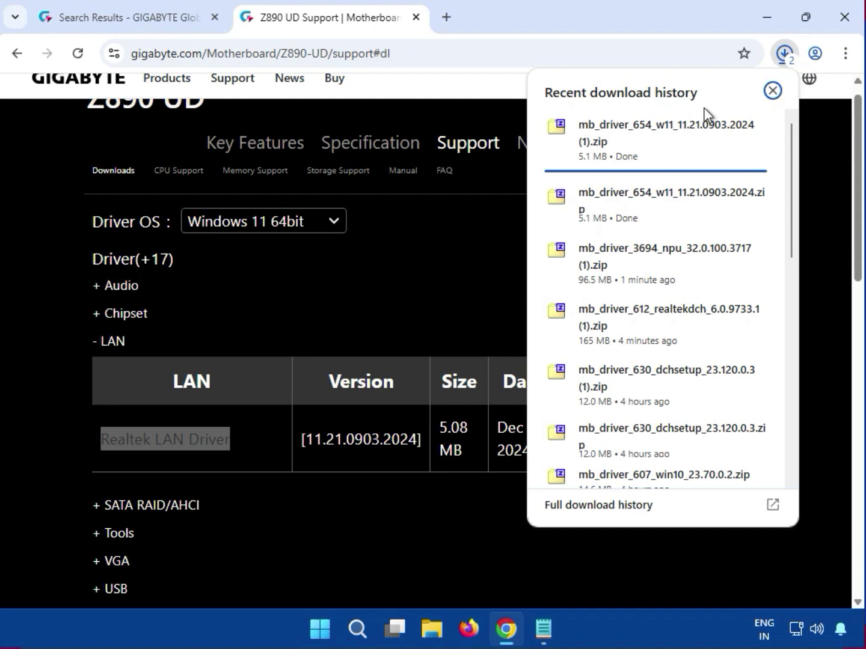
{"action": "mouse_move", "coordinate": [615, 218]}
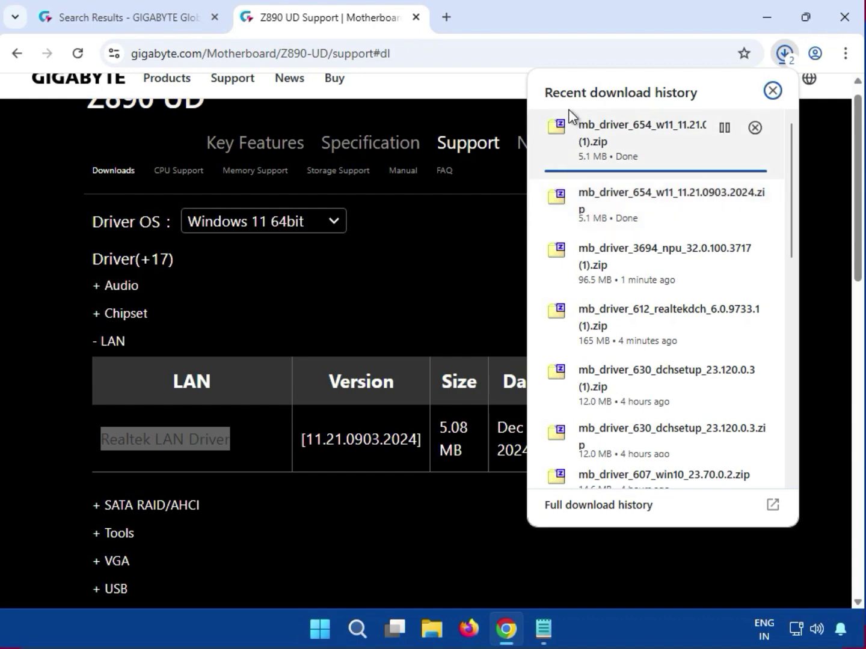
{"action": "left_click", "coordinate": [662, 202]}
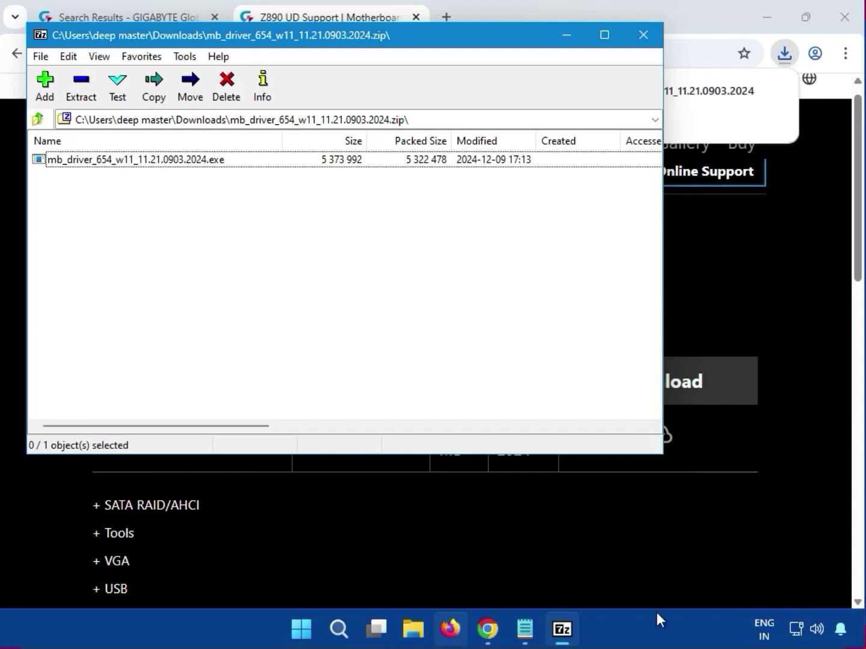
{"action": "double_click", "coordinate": [99, 162]}
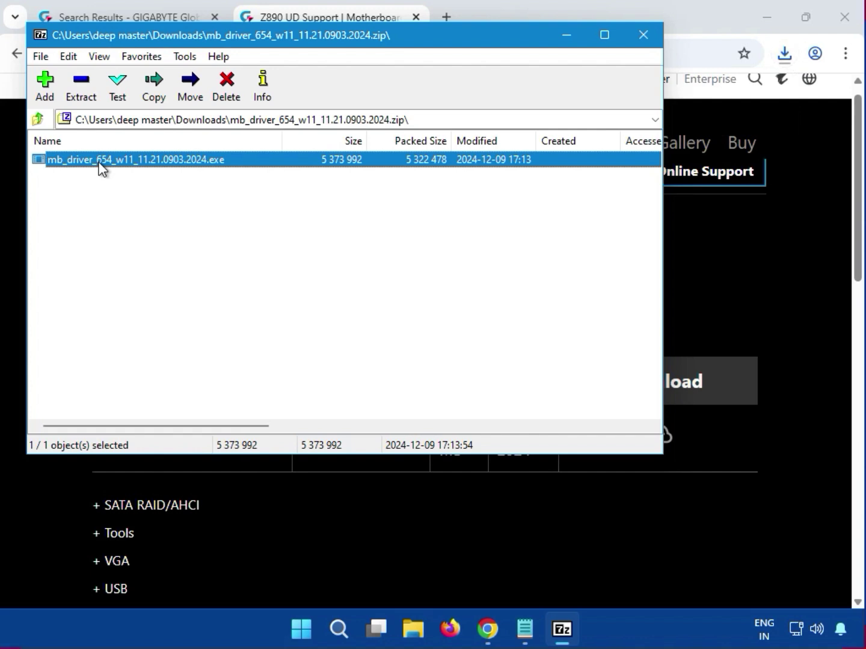
{"action": "double_click", "coordinate": [99, 159]}
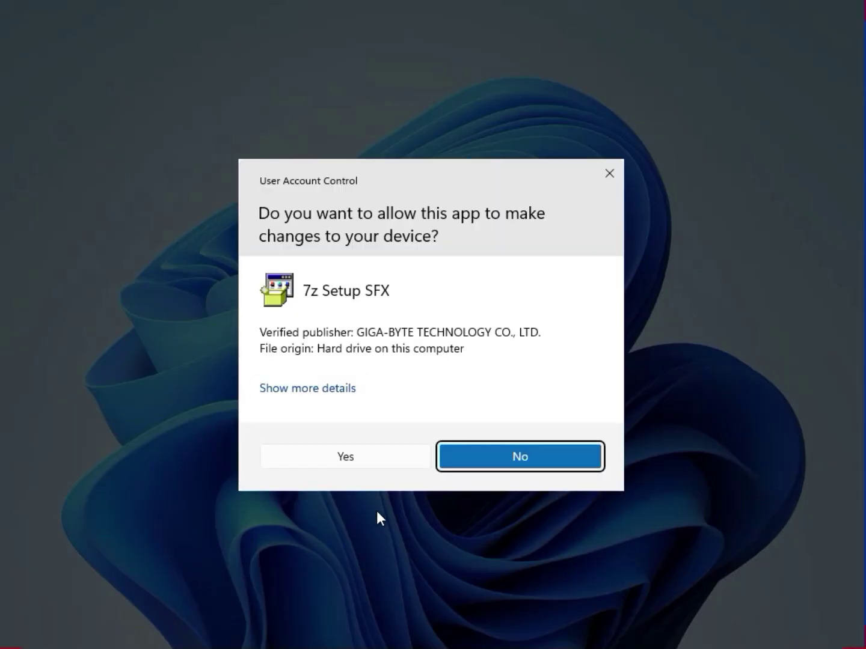
{"action": "left_click", "coordinate": [343, 455]}
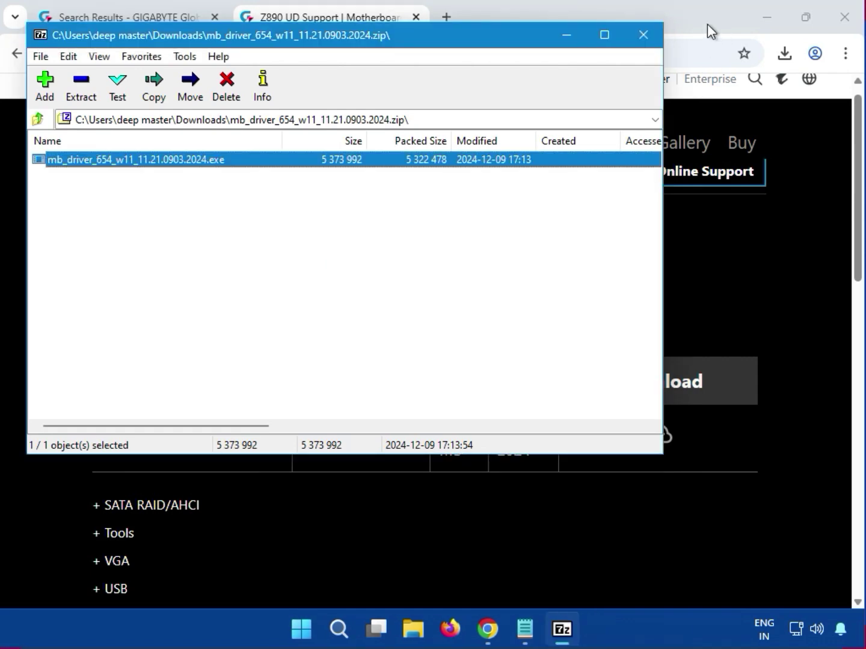
{"action": "left_click", "coordinate": [643, 34]}
Expand the VGA category and download the Intel VGA Driver.
{"action": "scroll", "coordinate": [225, 472], "scroll_direction": "down", "scroll_amount": 3}
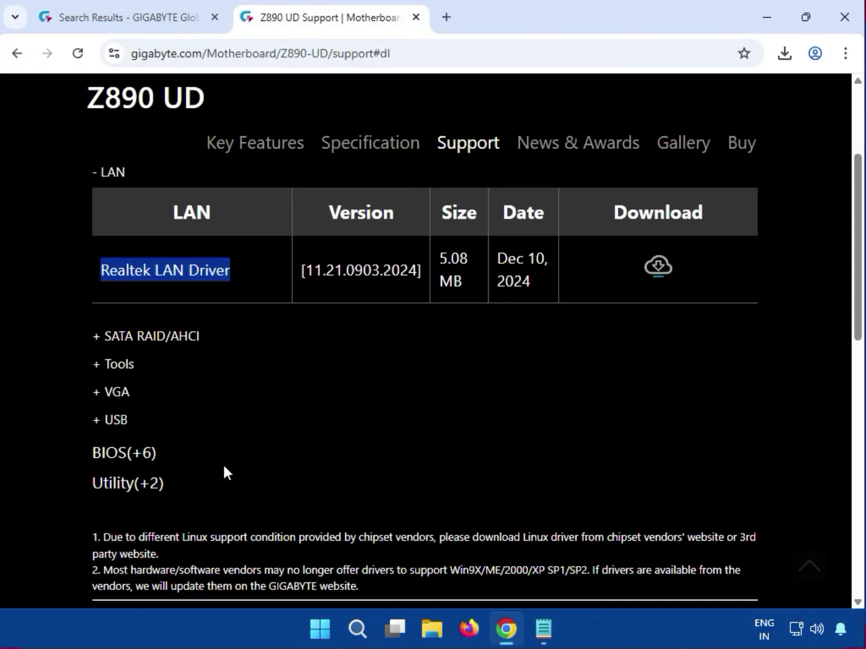
{"action": "left_click_drag", "start_coordinate": [131, 399], "coordinate": [91, 397]}
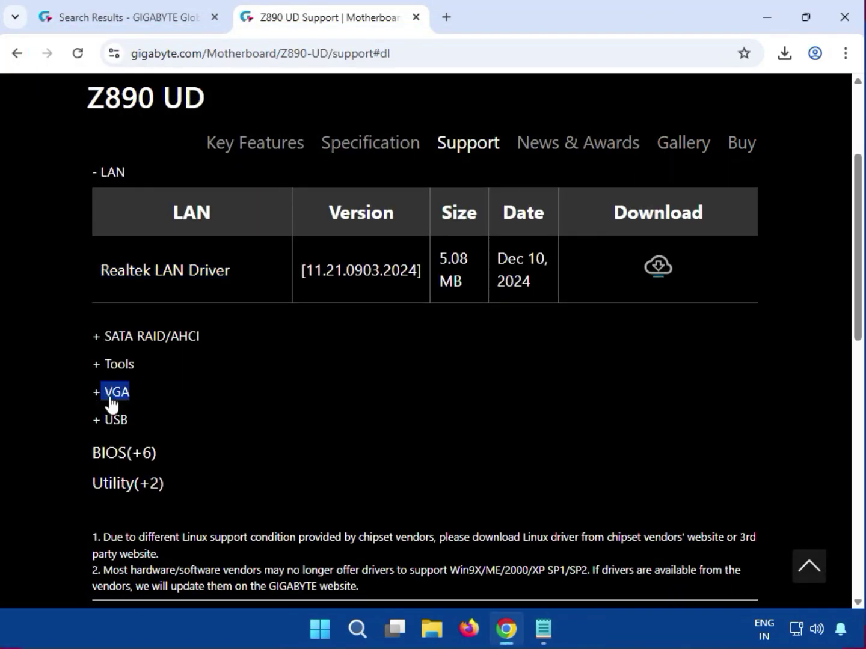
{"action": "left_click", "coordinate": [115, 398]}
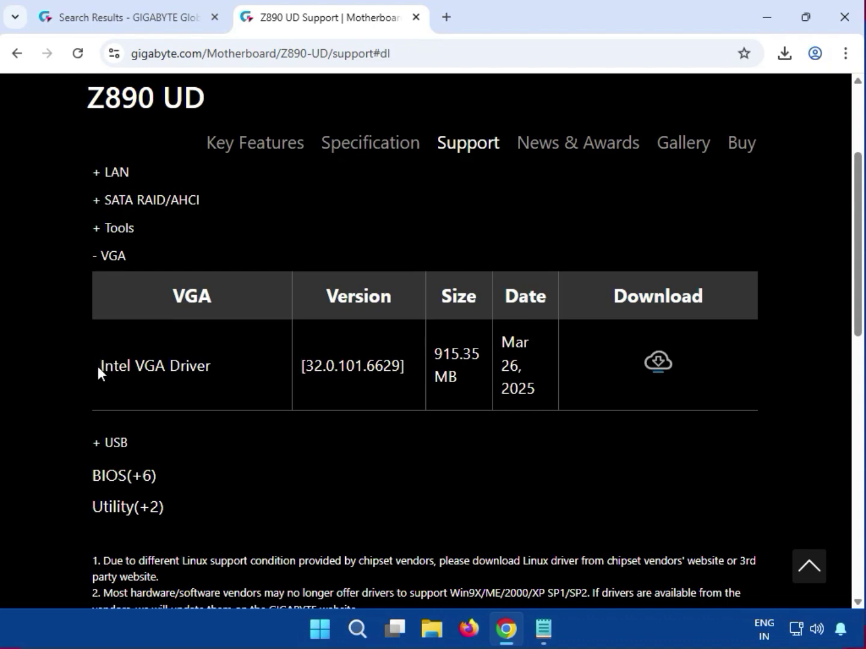
{"action": "left_click_drag", "start_coordinate": [99, 366], "coordinate": [227, 366]}
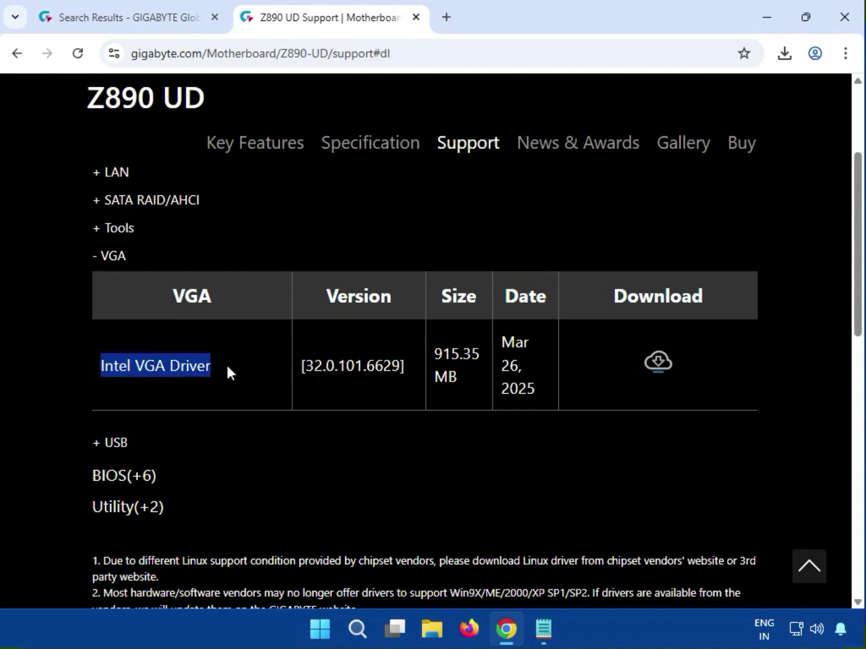
{"action": "left_click", "coordinate": [666, 364]}
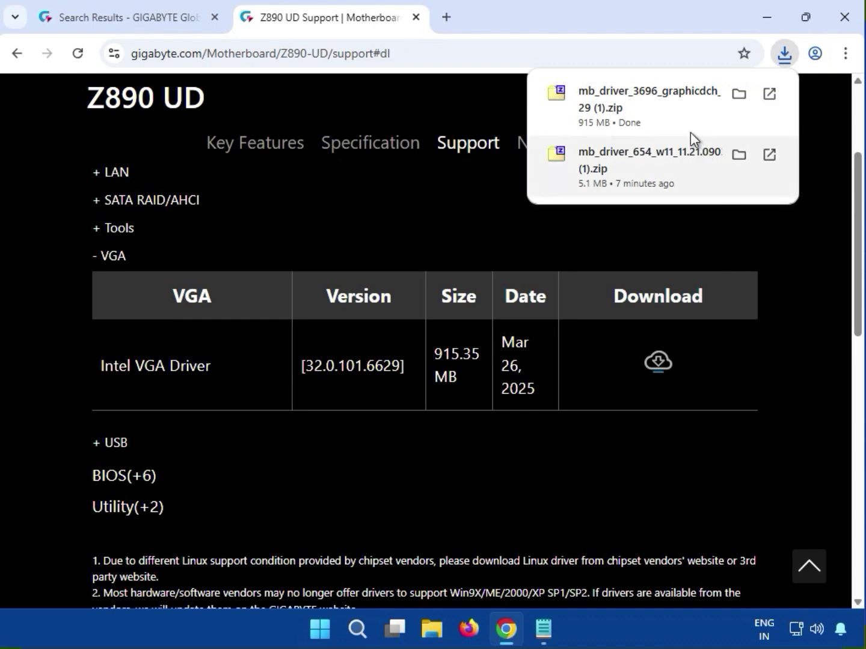
Run mb_driver_3696_graphicdch_32.0.101.6629.exe from the downloaded zip with permission to make changes, and close the archive.
{"action": "left_click", "coordinate": [679, 115]}
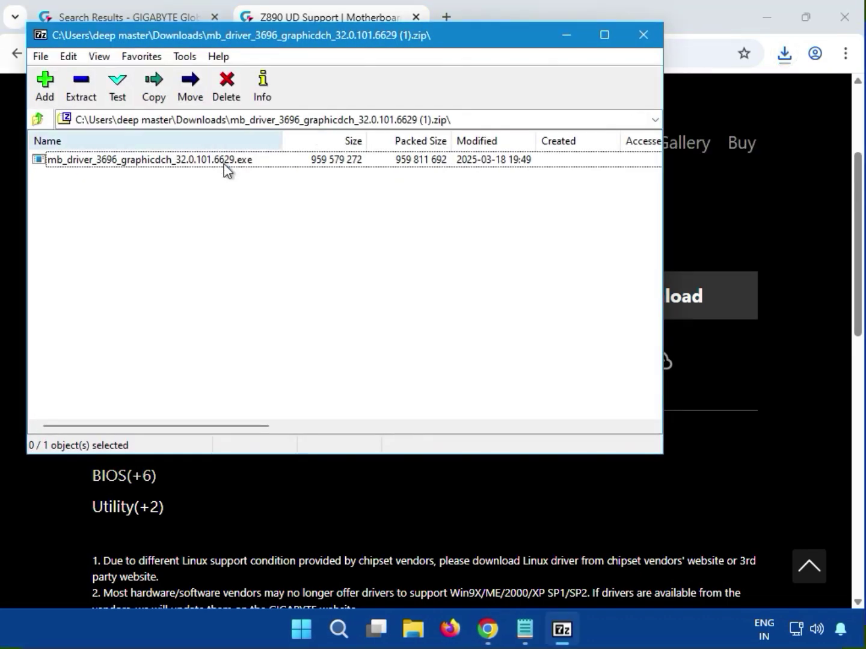
{"action": "double_click", "coordinate": [214, 161]}
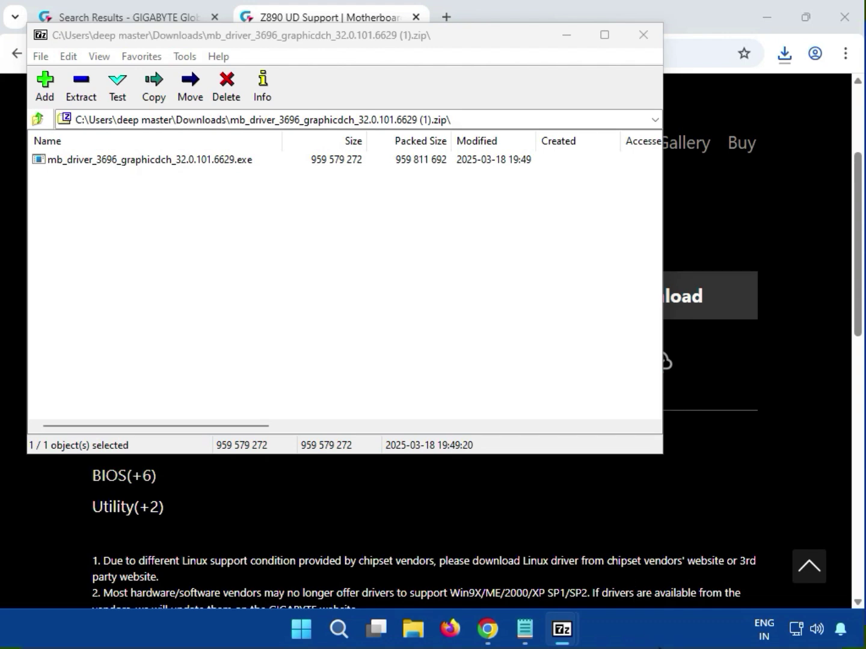
{"action": "left_click", "coordinate": [189, 163]}
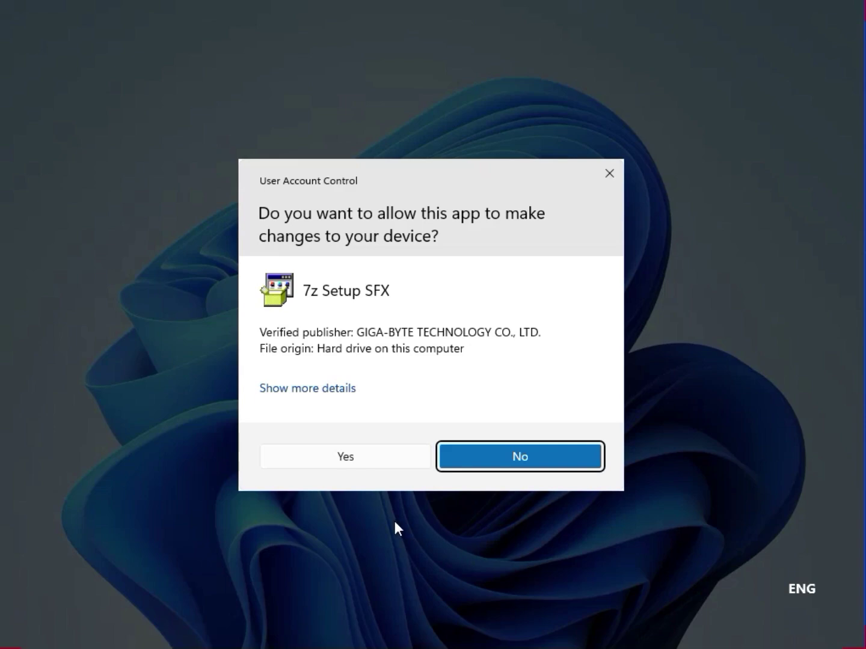
{"action": "left_click", "coordinate": [361, 457]}
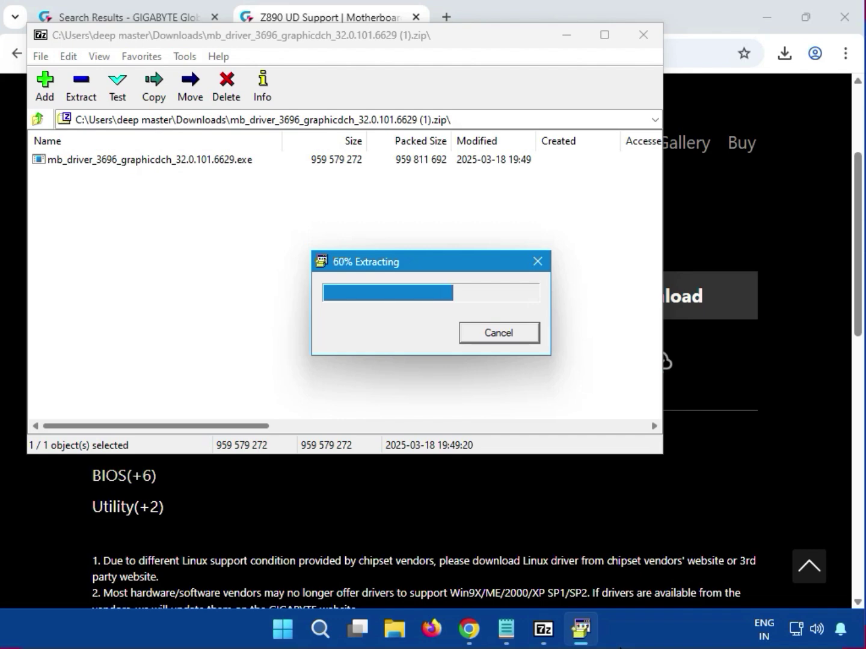
{"action": "double_click", "coordinate": [201, 162]}
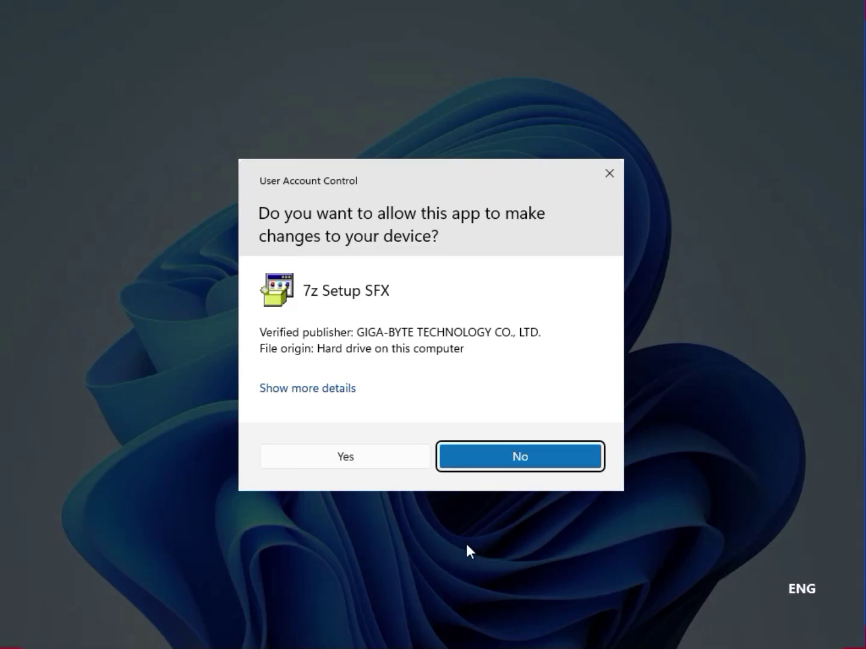
{"action": "left_click", "coordinate": [381, 456]}
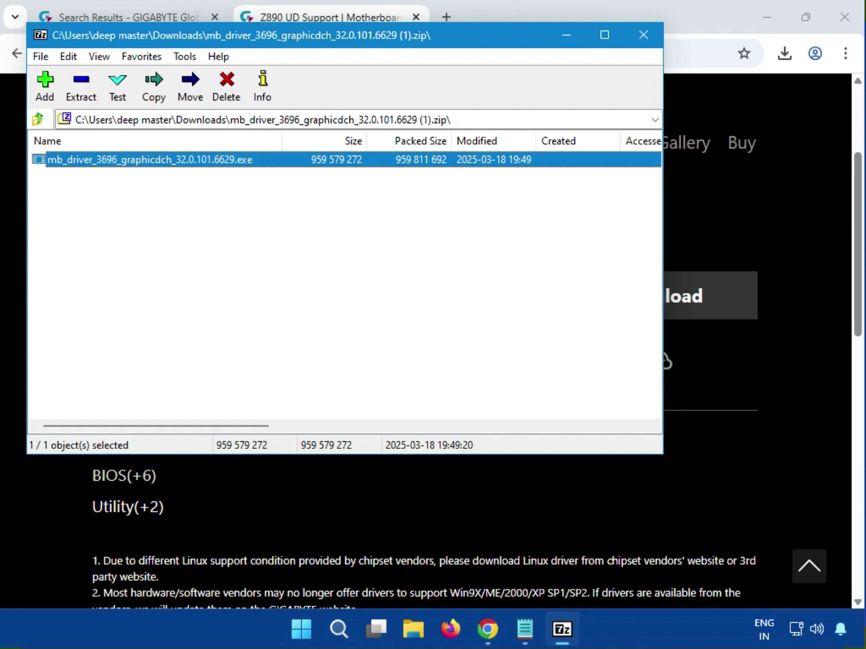
{"action": "left_click", "coordinate": [644, 36]}
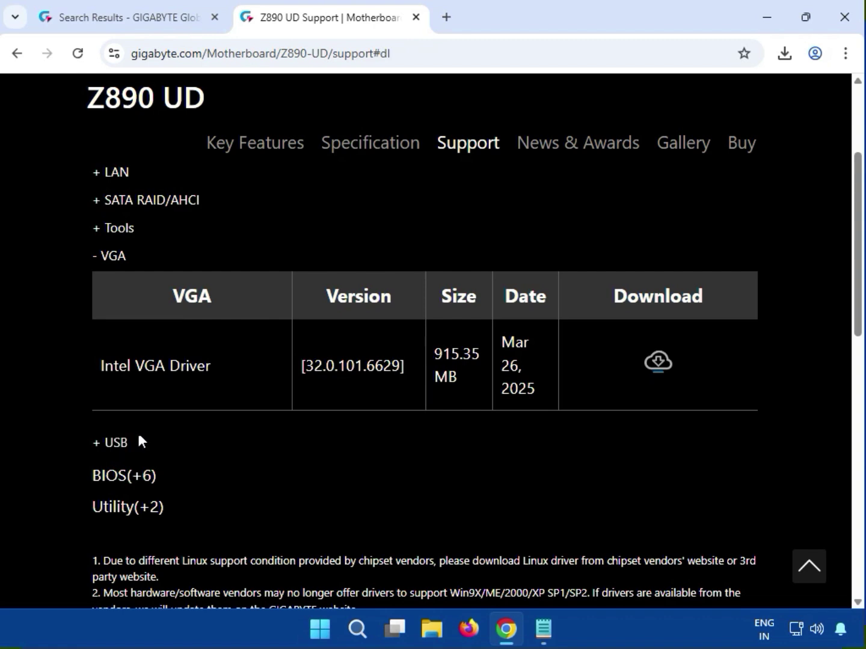
Expand the USB category and download the ITE USB driver.
{"action": "double_click", "coordinate": [108, 448]}
{"action": "left_click", "coordinate": [109, 445]}
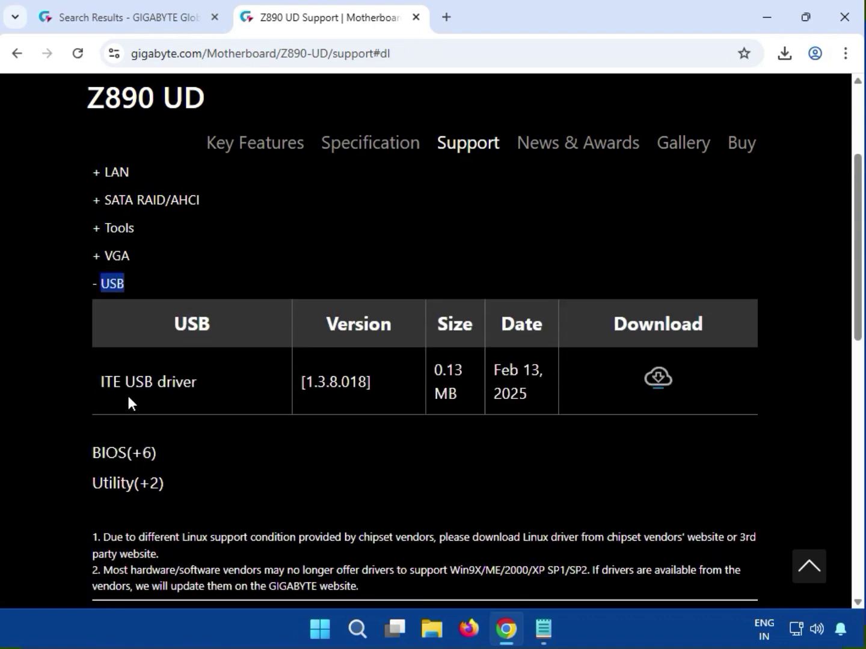
{"action": "left_click_drag", "start_coordinate": [126, 385], "coordinate": [194, 383]}
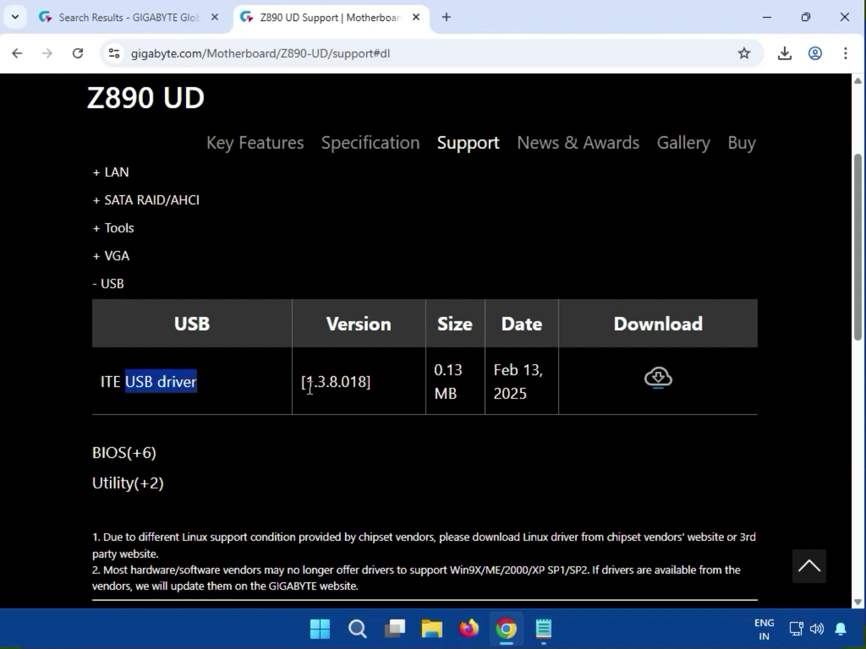
{"action": "left_click", "coordinate": [653, 385]}
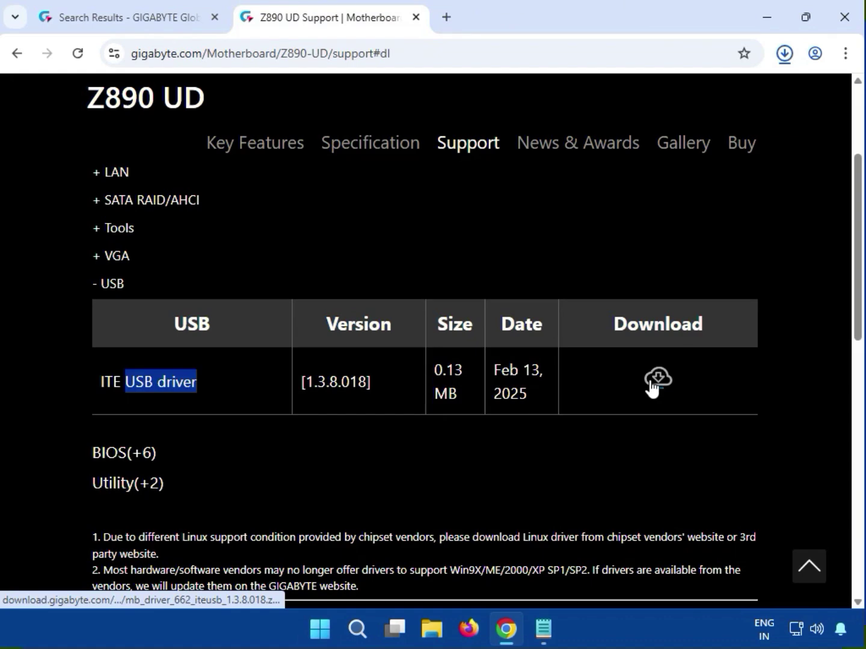
{"action": "left_click", "coordinate": [650, 381]}
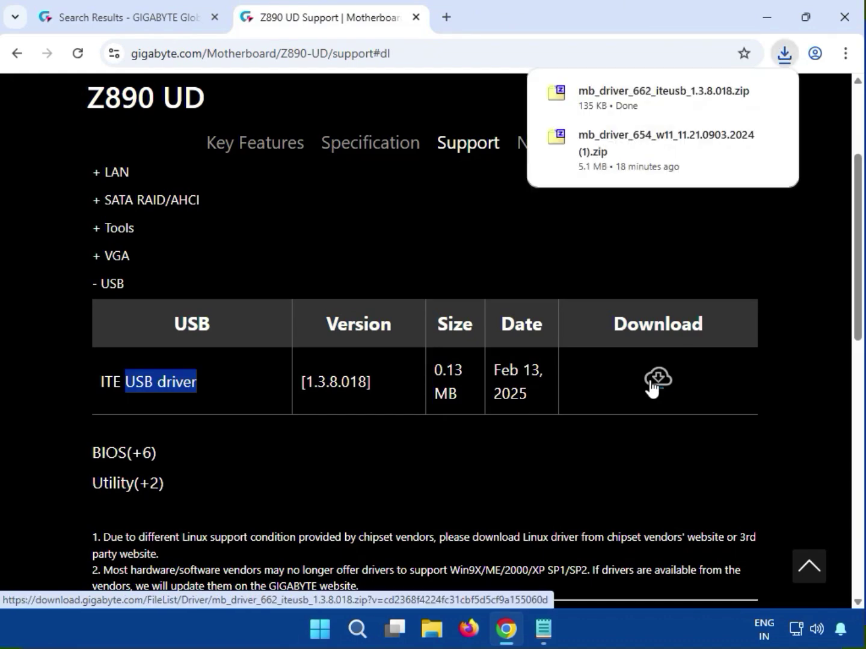
Run mb_driver_662_iteusb_1.3.8.018.exe from the downloaded zip with permission to make changes, and close the archive.
{"action": "left_click", "coordinate": [615, 95]}
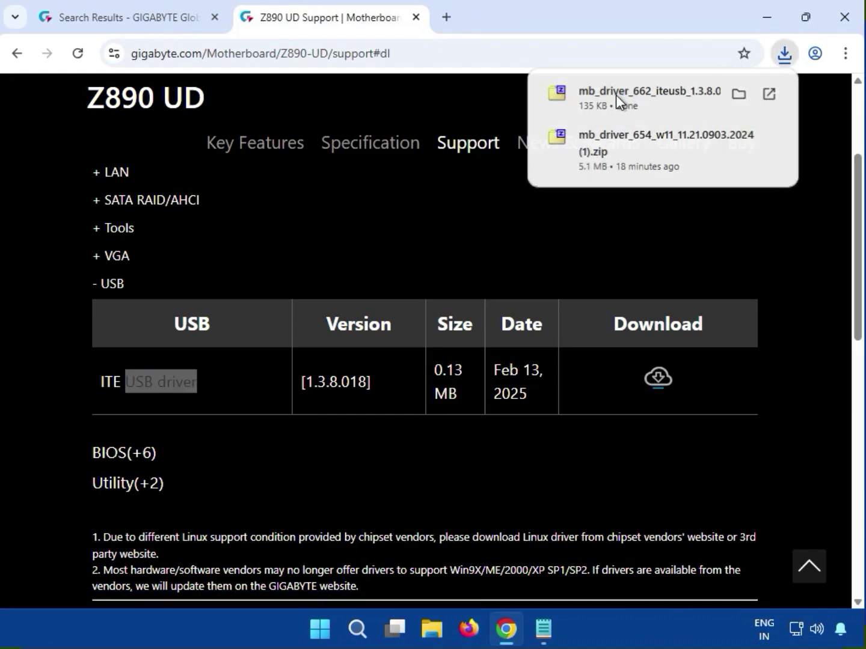
{"action": "double_click", "coordinate": [137, 160]}
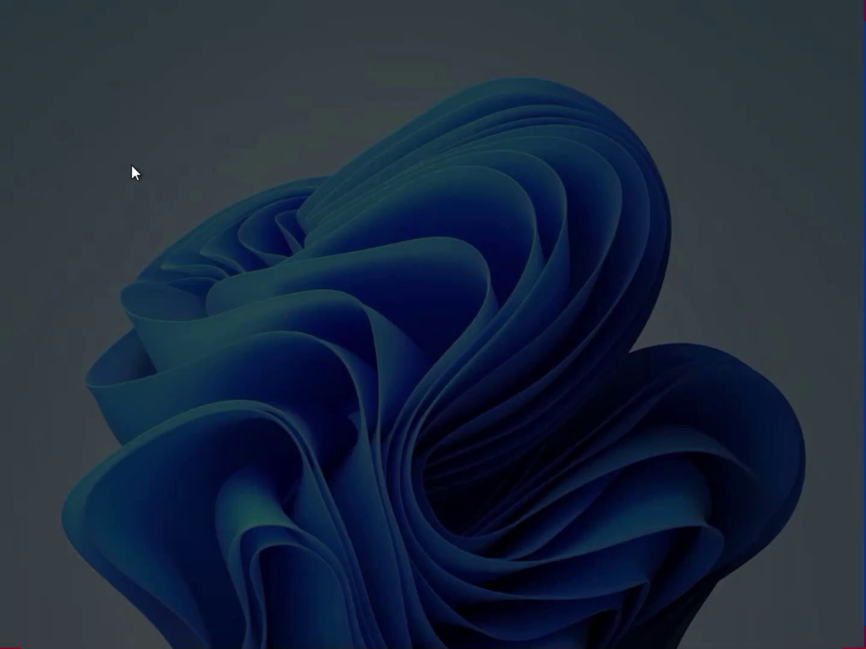
{"action": "left_click", "coordinate": [363, 463]}
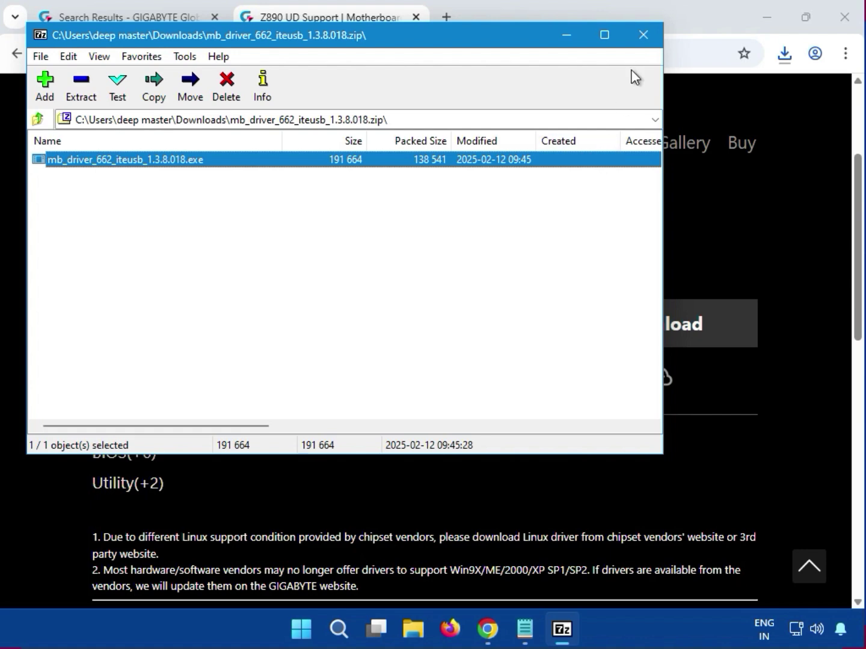
{"action": "left_click", "coordinate": [641, 42]}
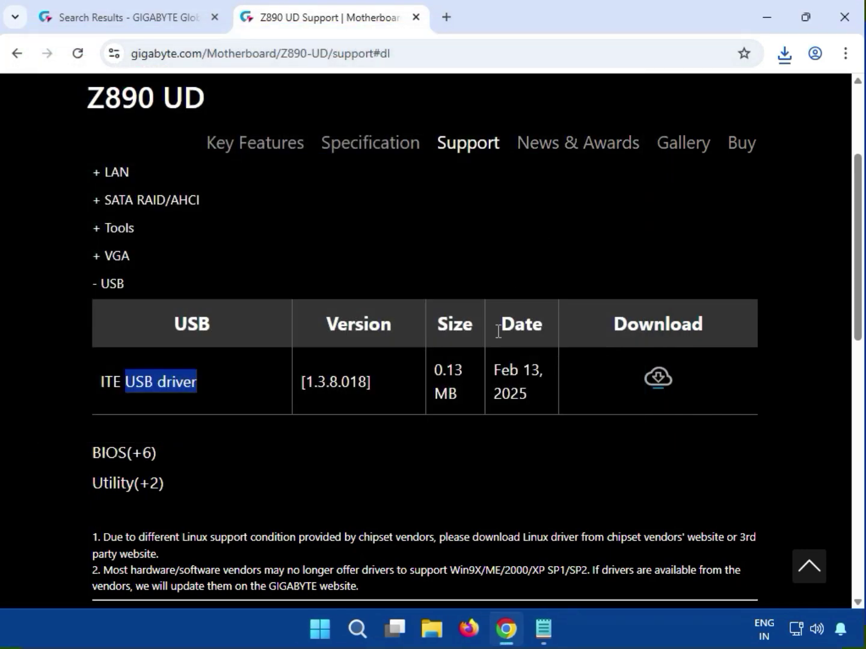
{"action": "scroll", "coordinate": [474, 455], "scroll_direction": "up", "scroll_amount": 3}
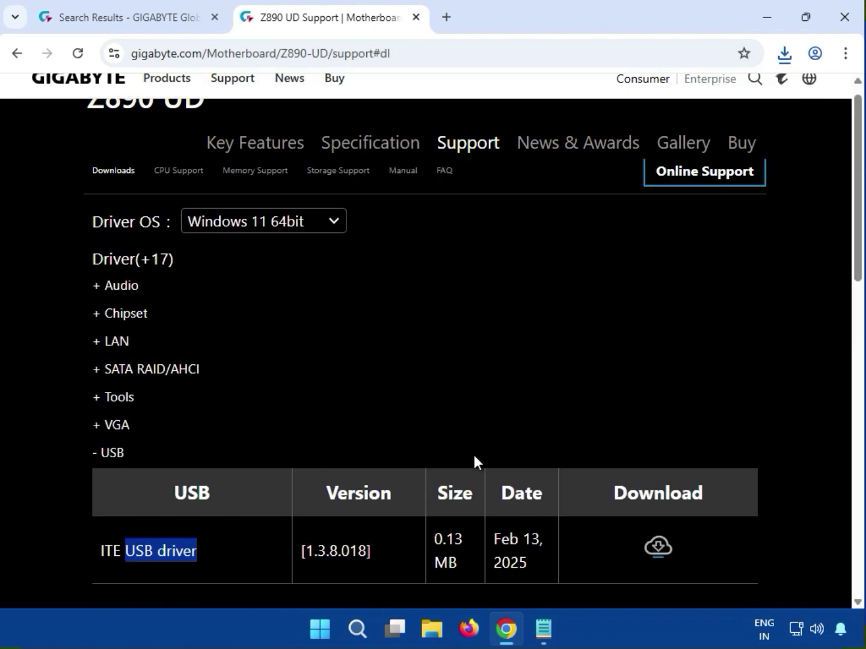